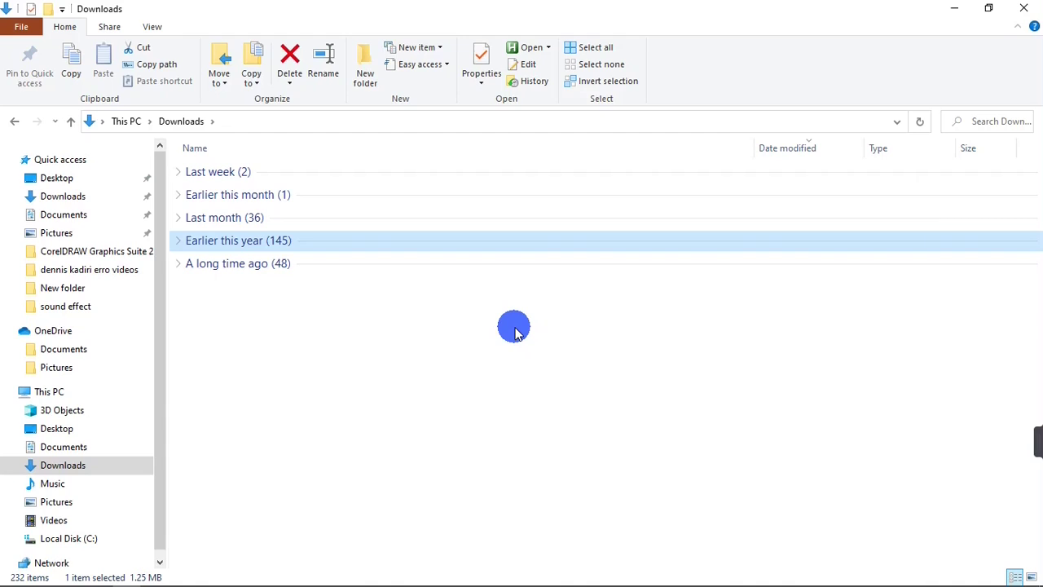
Run services.msc from the Run dialog, correcting the mistyped 'services.msa' first
key(super+r)
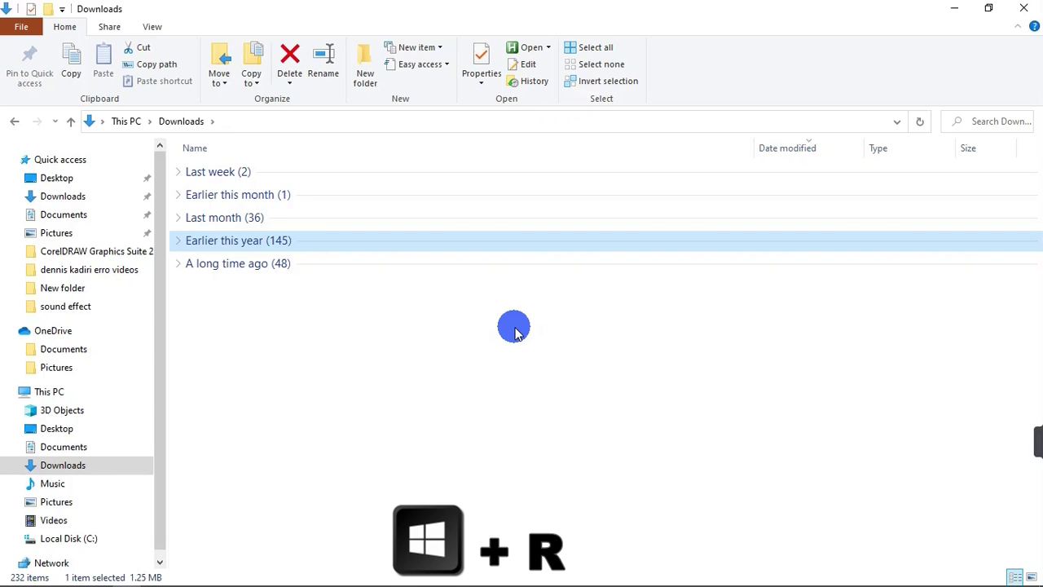
key(super+r)
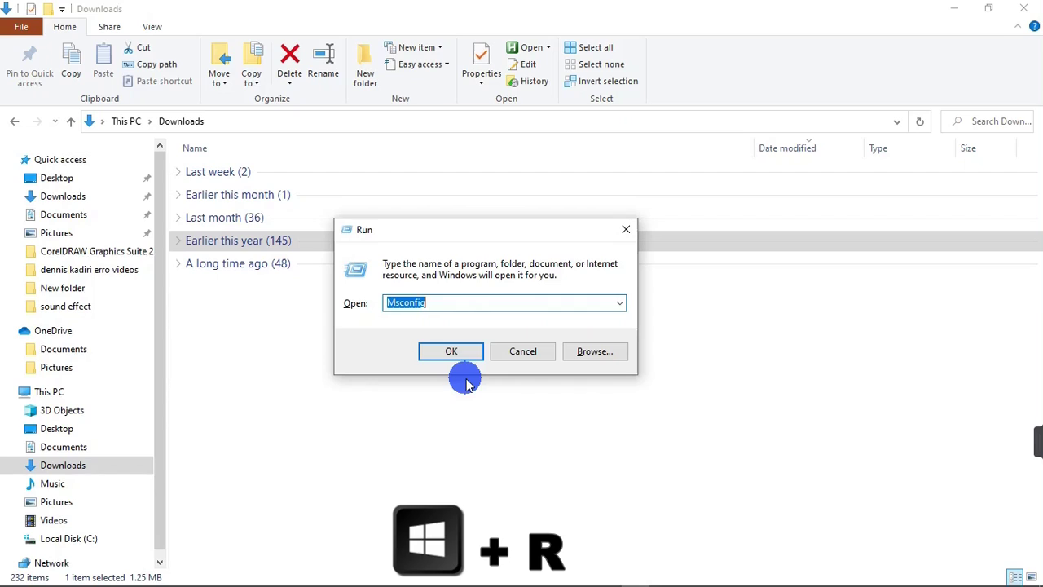
key(BackSpace)
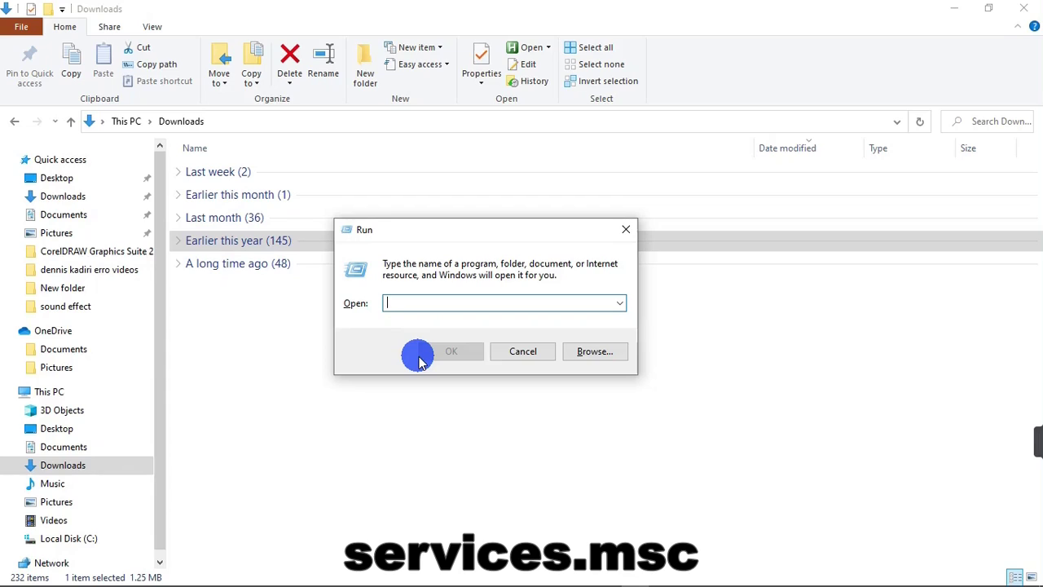
text(ser)
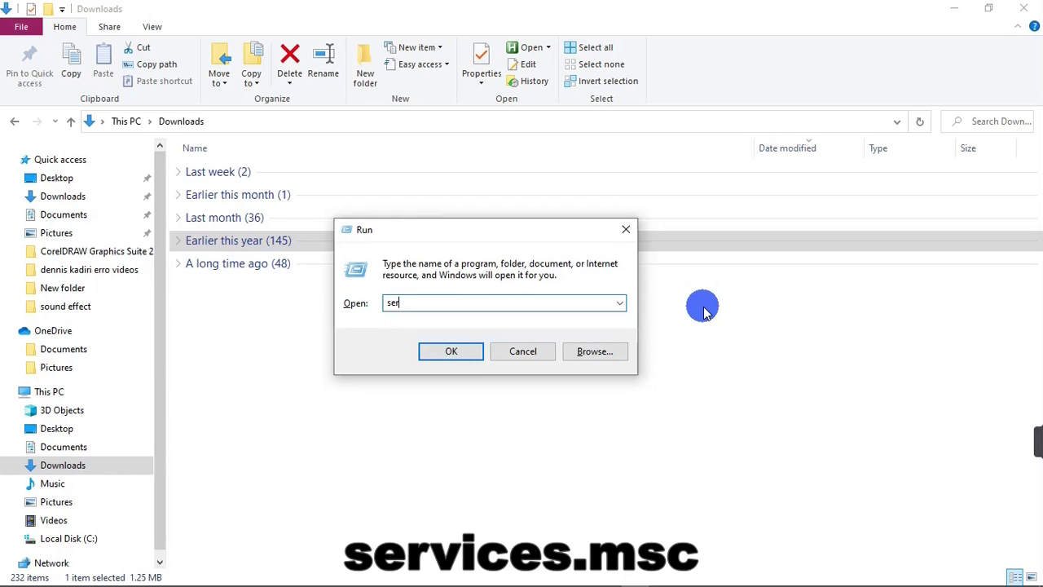
text(vices.msa)
key(BackSpace)
text(c)
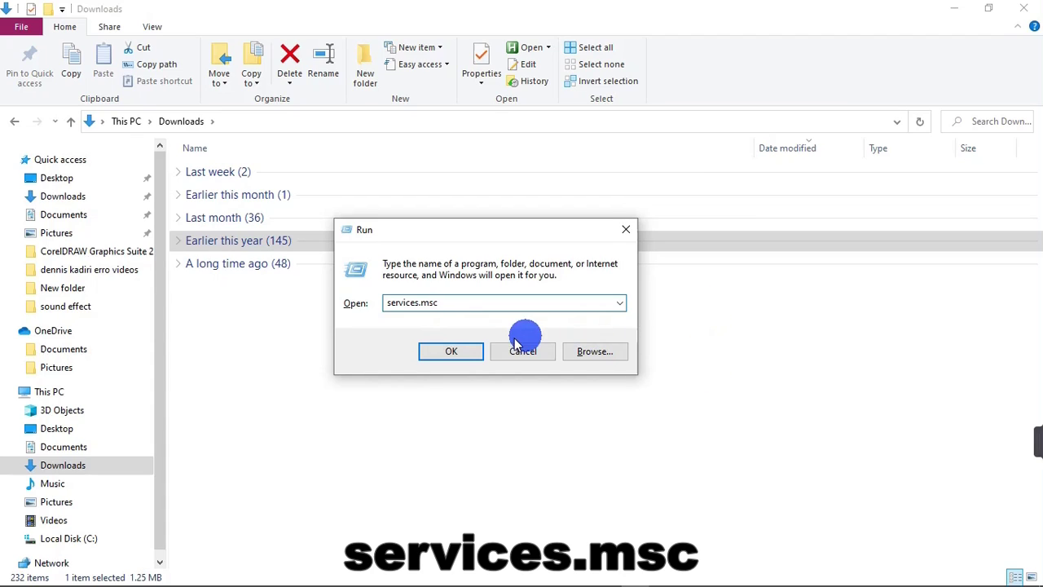
click(453, 351)
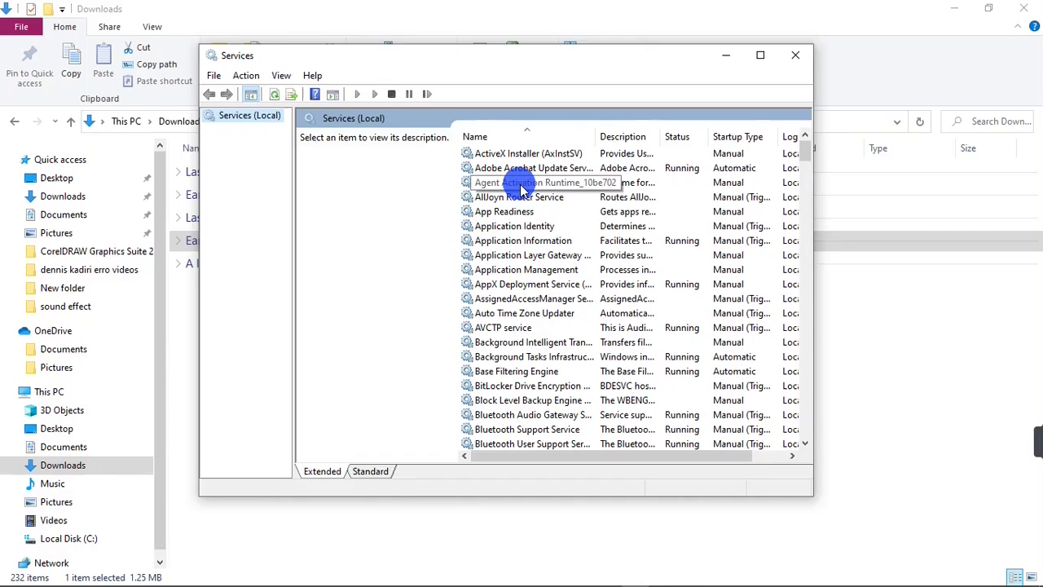
Jump to the S entries, select SysMain and bring up its context menu
click(520, 187)
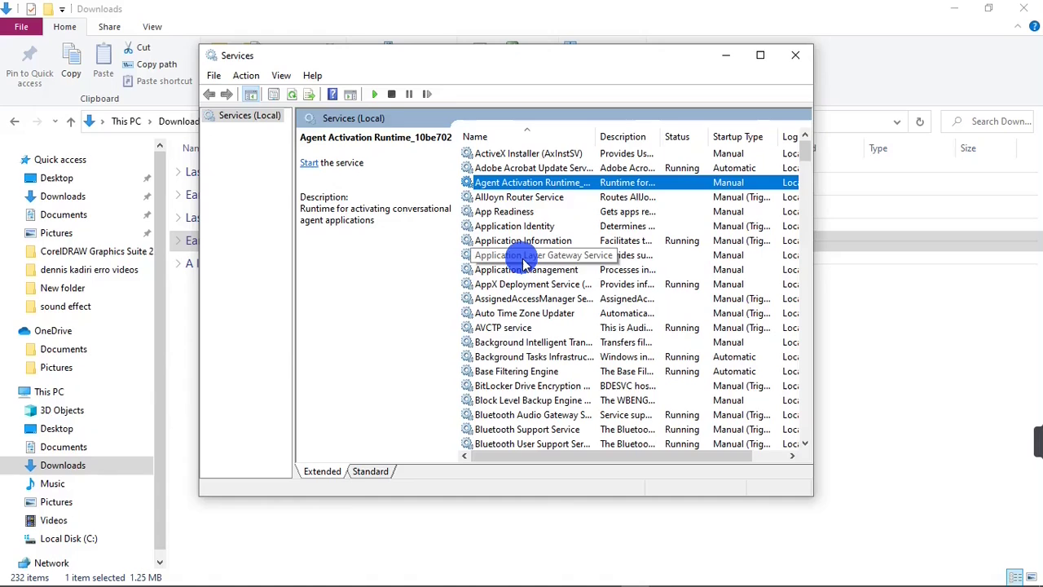
key(s)
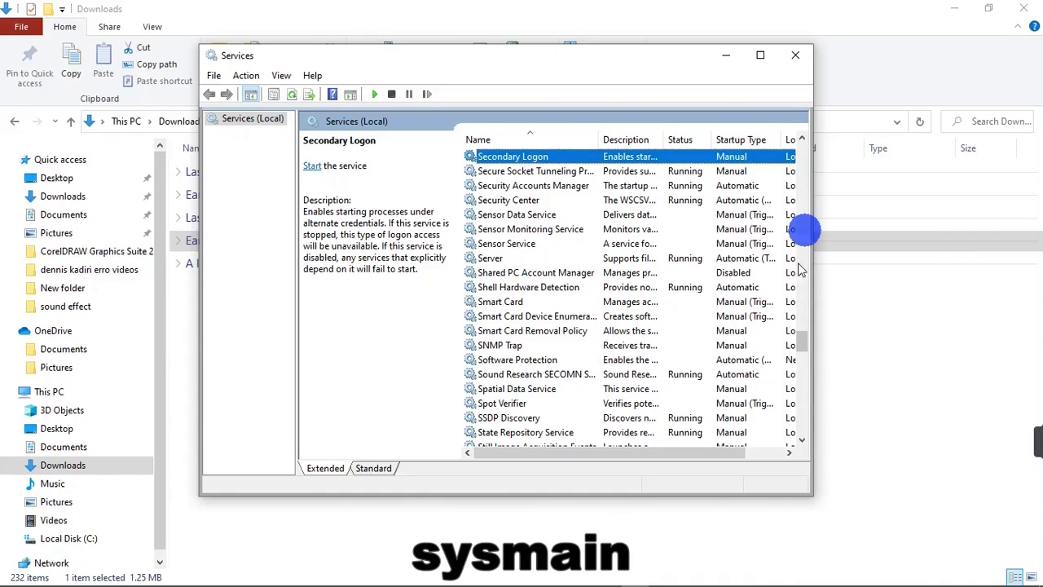
scroll(798, 350, down, 4)
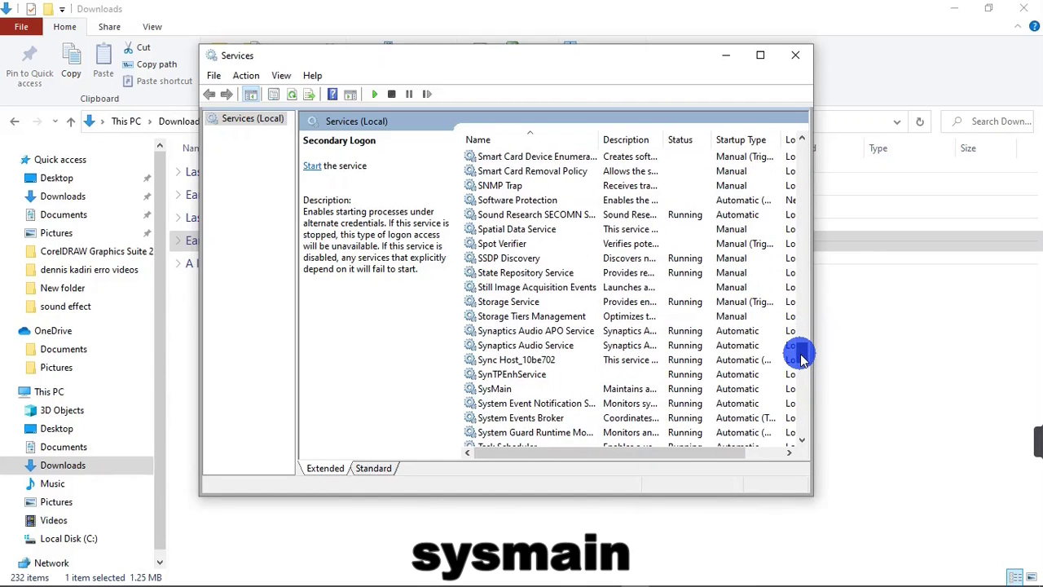
click(530, 391)
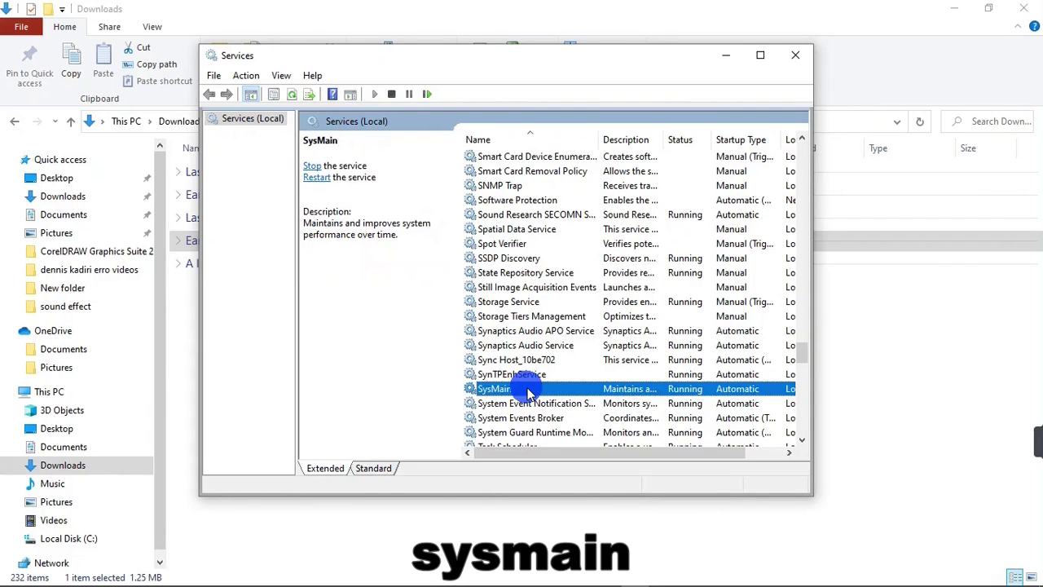
right_click(530, 391)
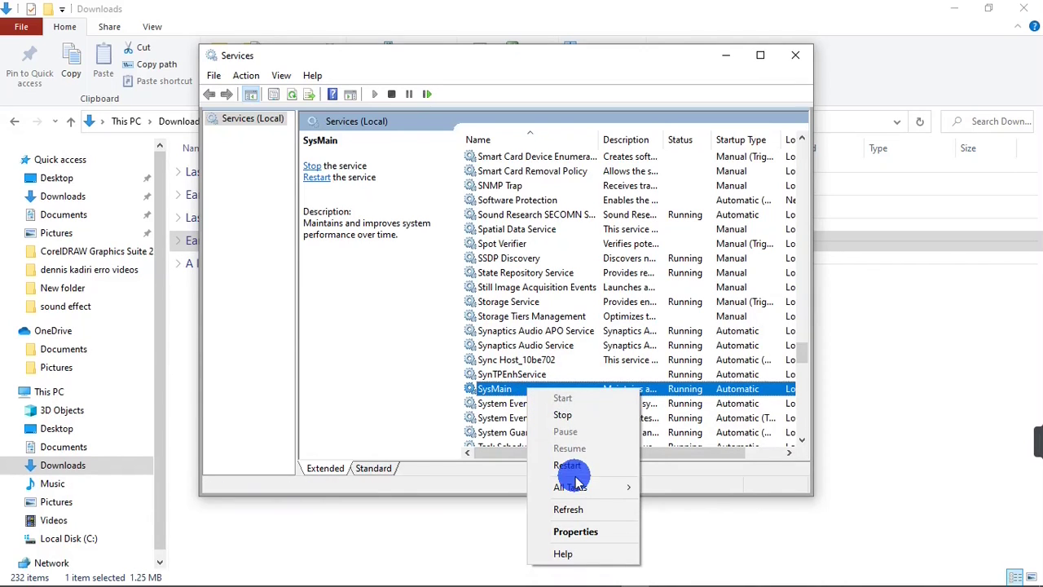
Change SysMain's startup type to Disabled in its Properties and apply it
click(571, 532)
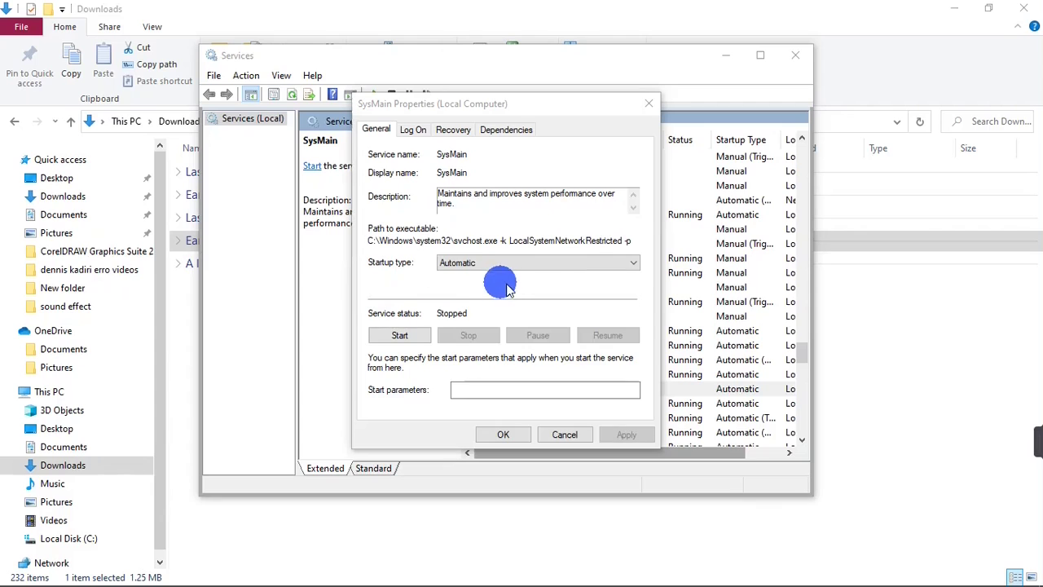
click(598, 273)
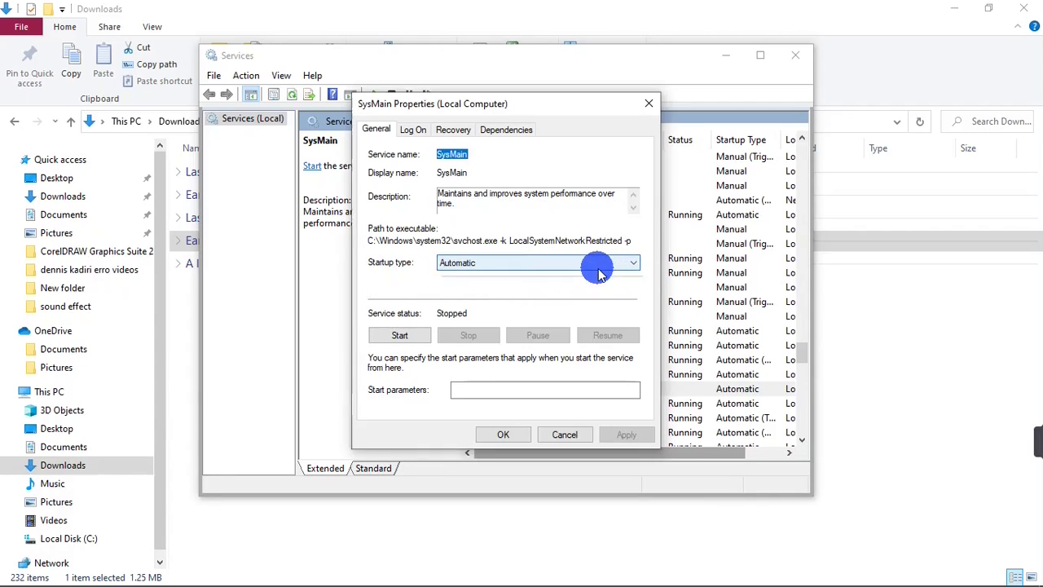
click(597, 264)
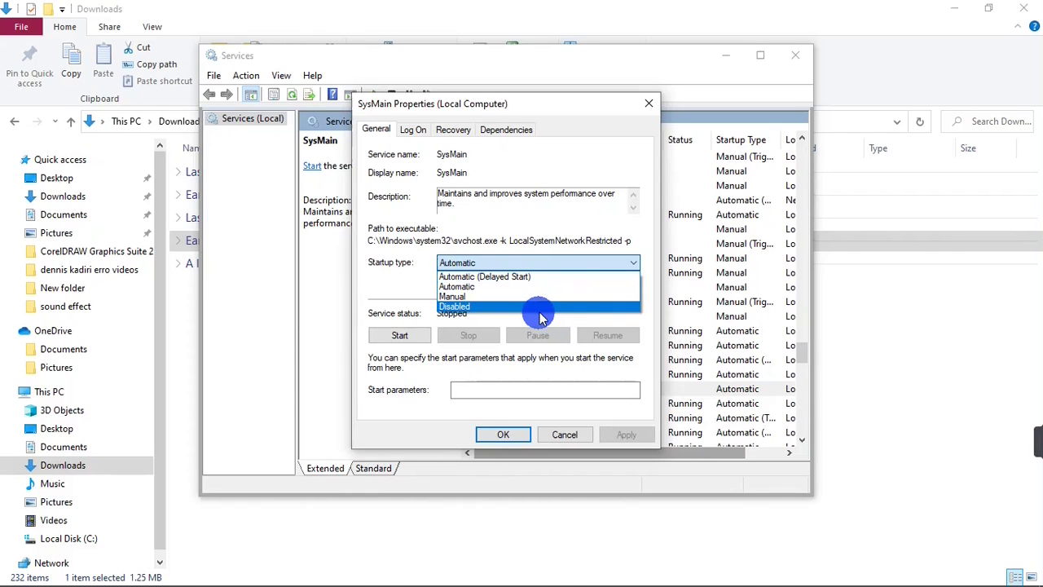
click(539, 308)
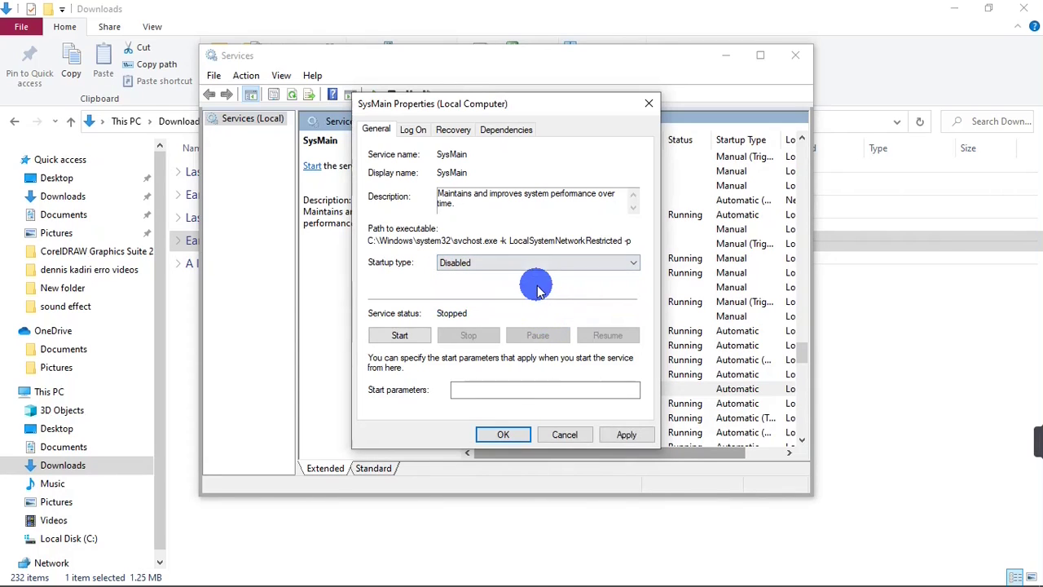
click(627, 436)
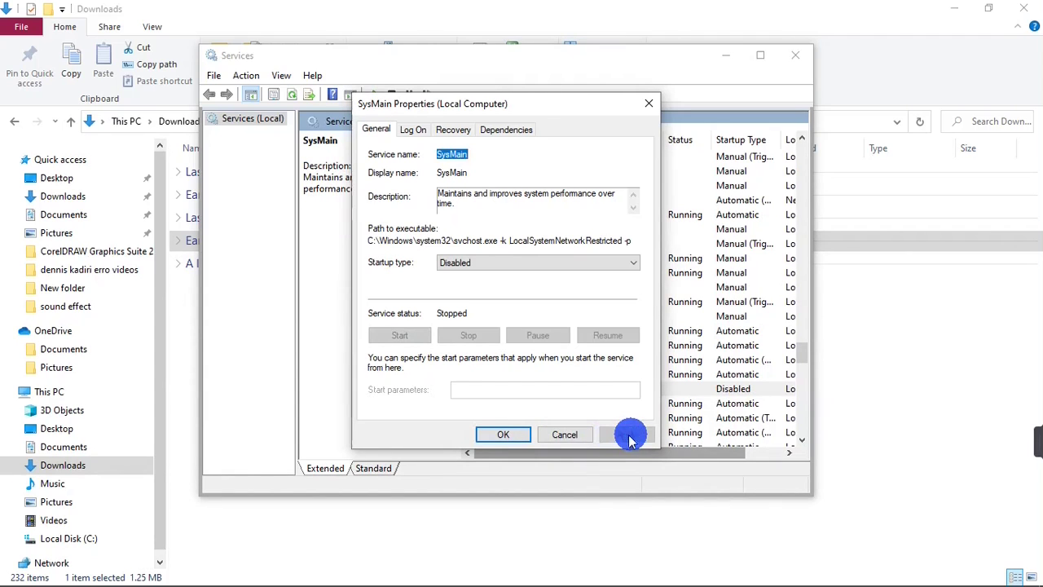
click(513, 439)
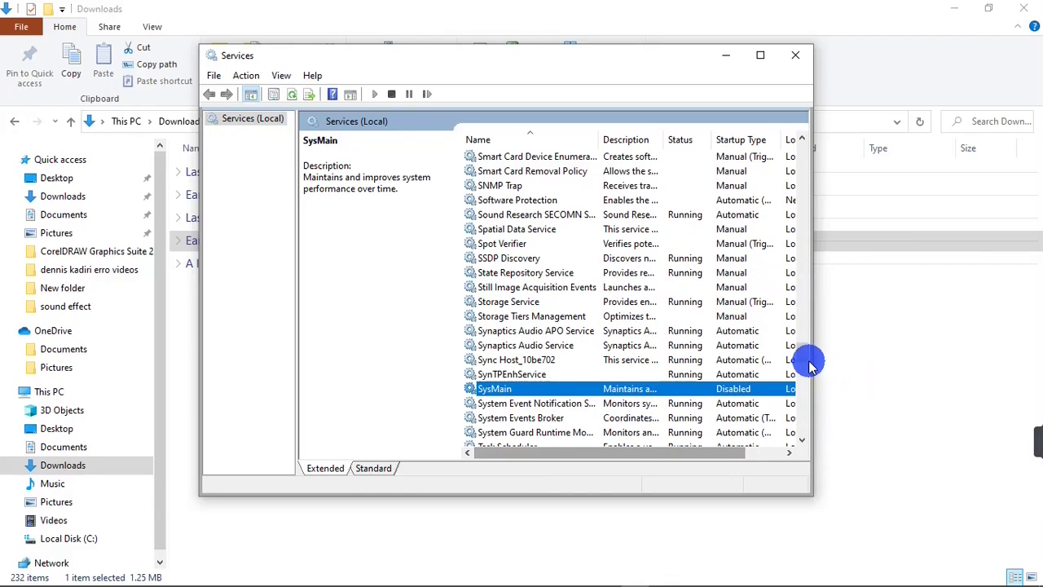
Jump to the C services and widen the Name column to show full names
key(c)
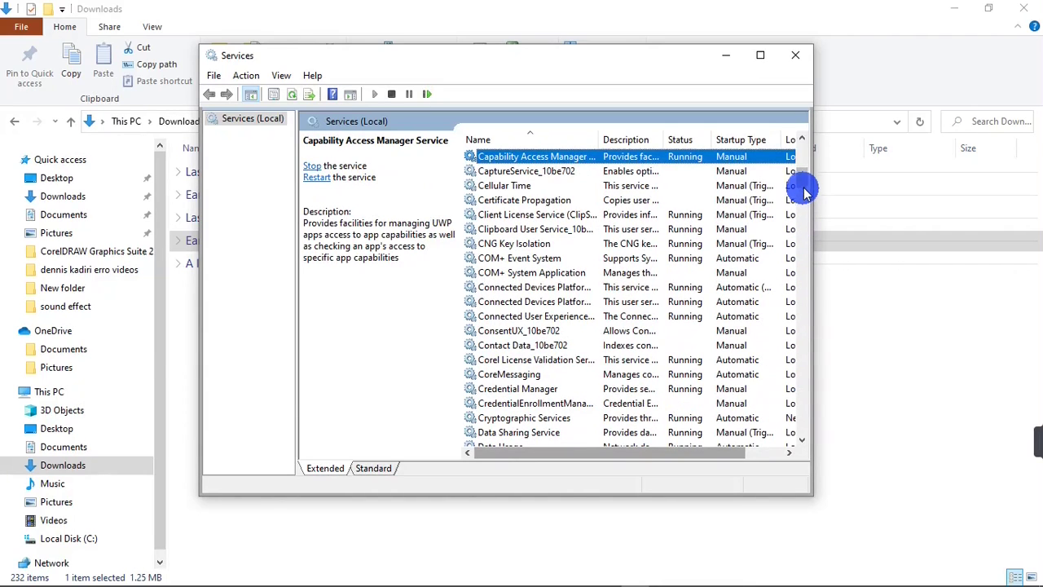
drag(804, 186, 803, 194)
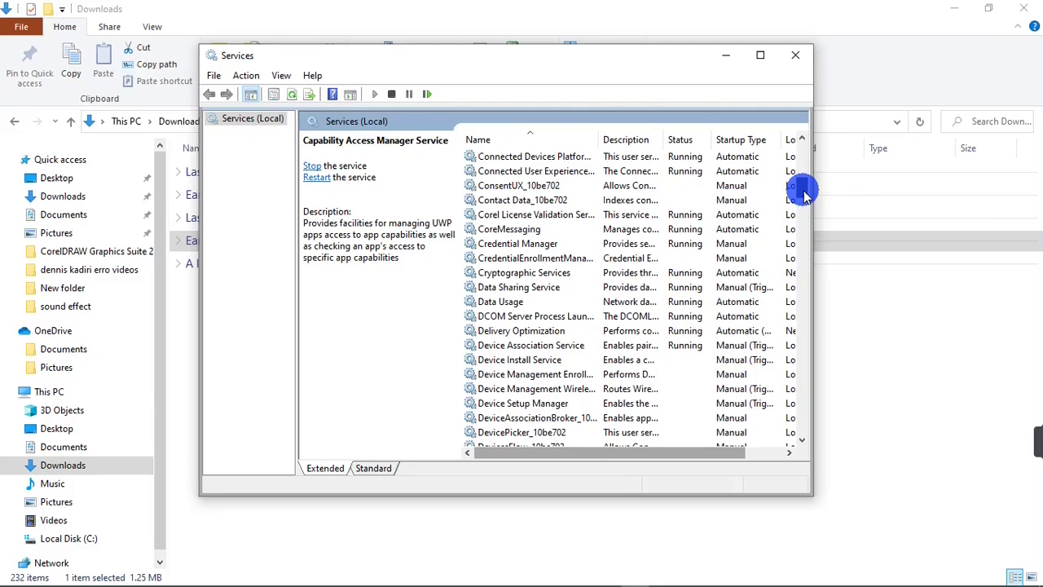
drag(803, 194, 803, 176)
drag(599, 140, 686, 142)
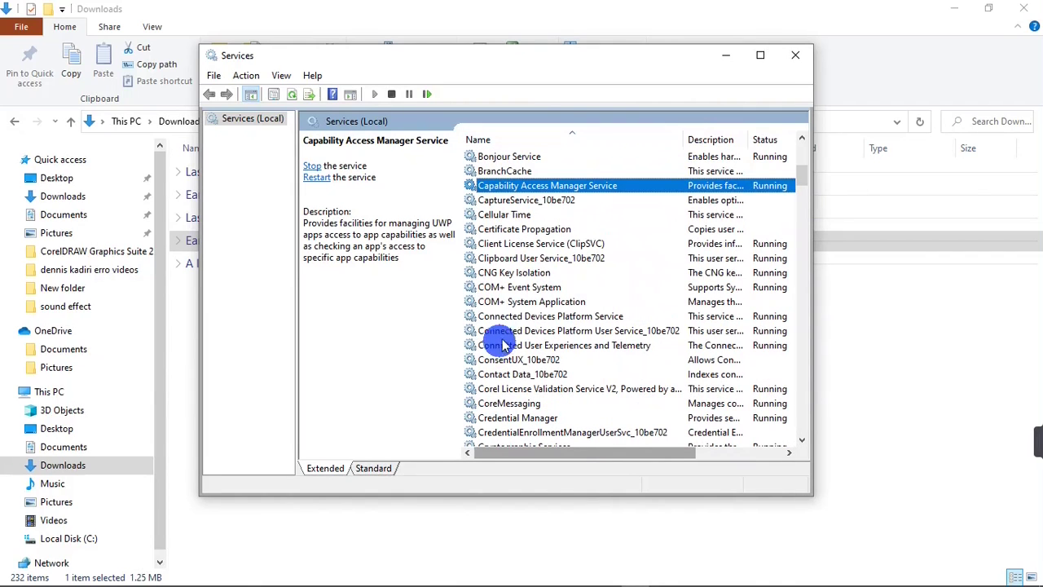
Set Connected Devices Platform Service's startup type to Disabled and apply it
click(570, 319)
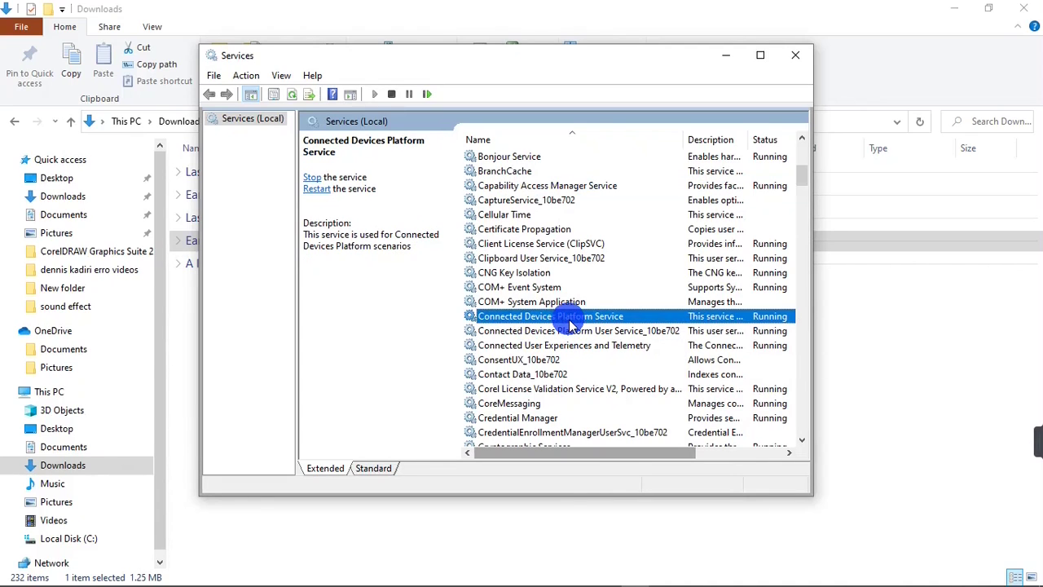
right_click(572, 322)
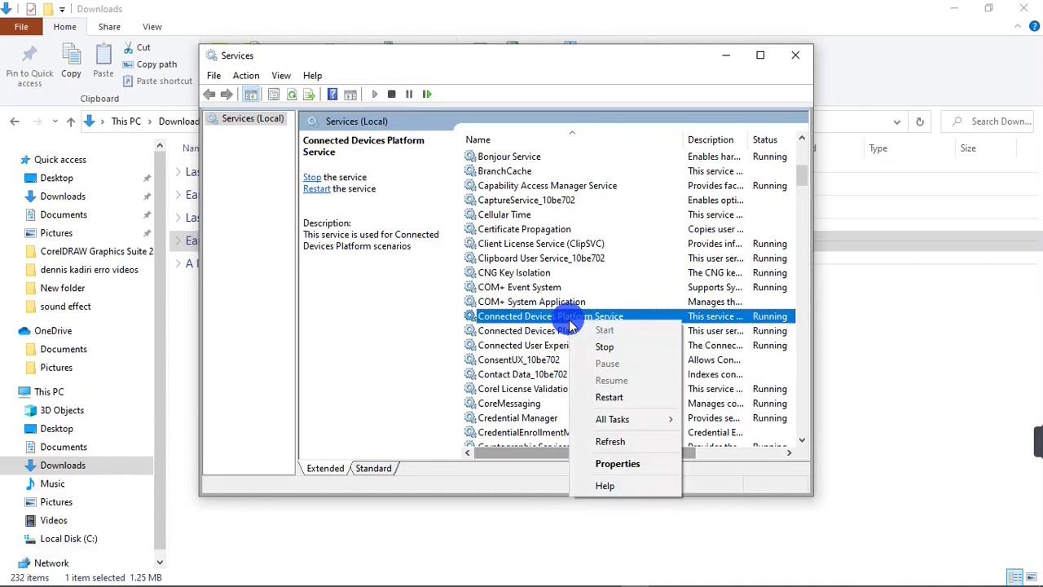
click(617, 463)
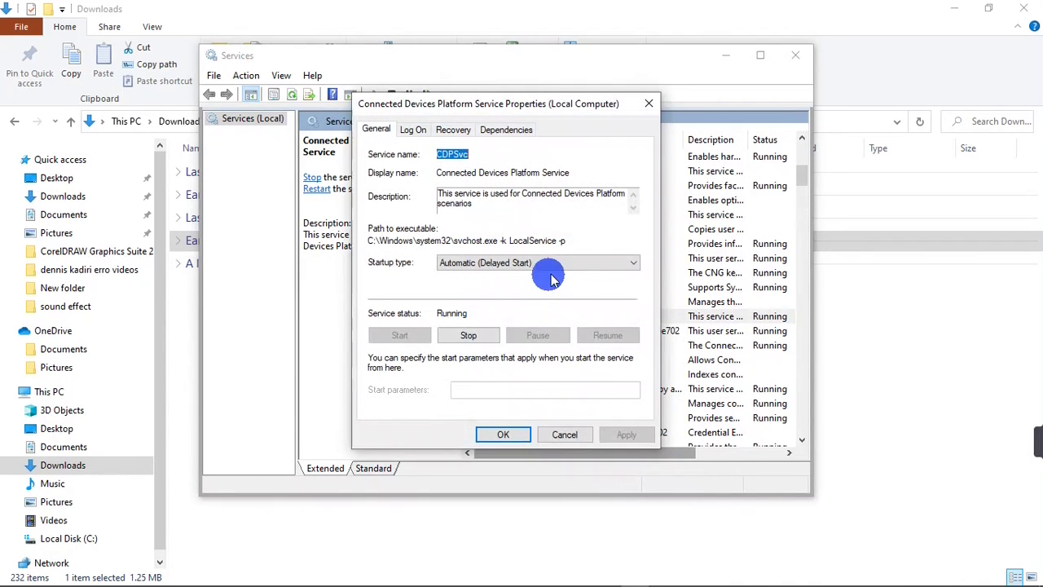
click(588, 267)
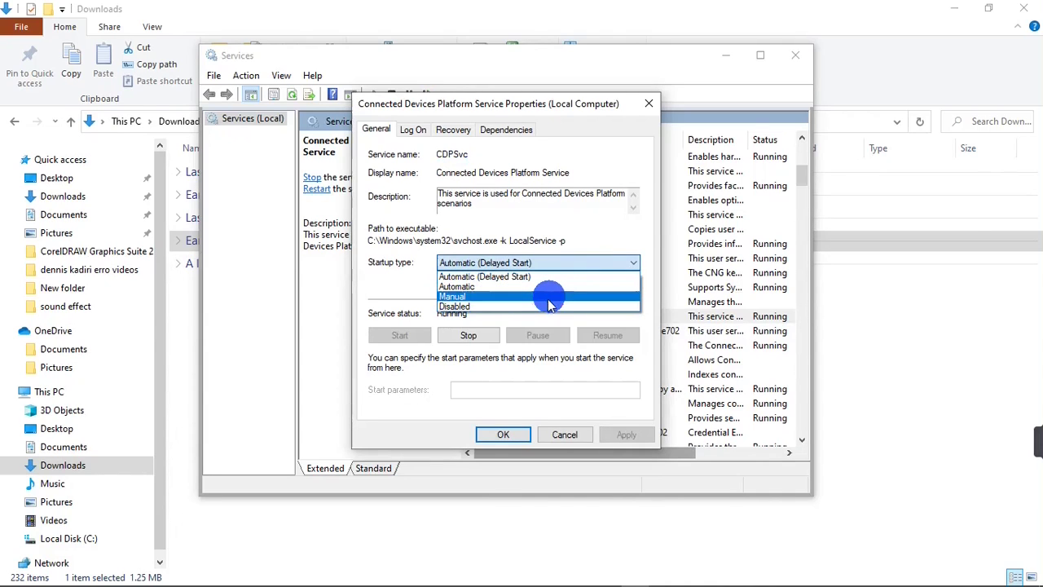
click(545, 307)
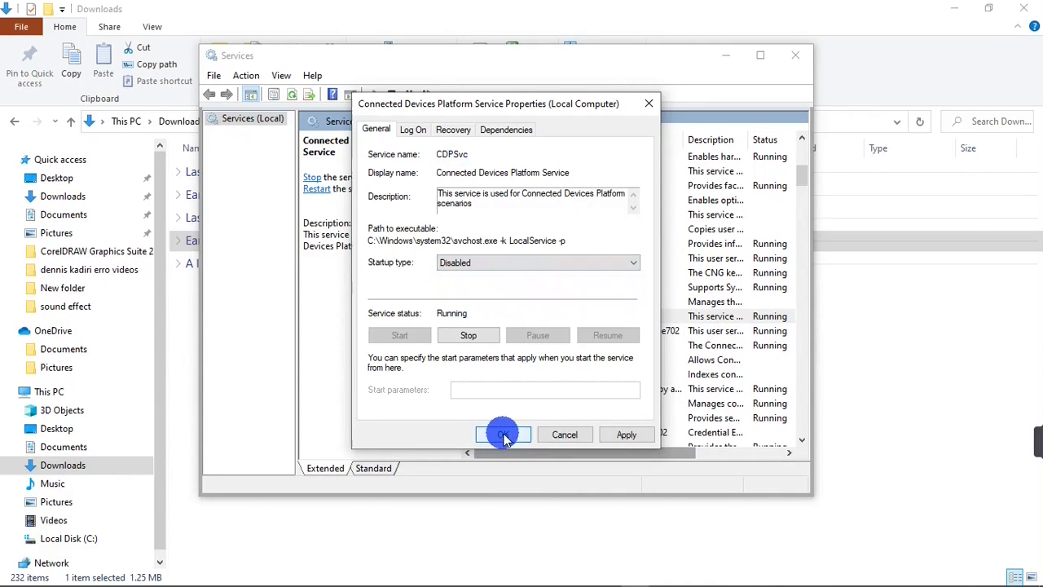
click(619, 434)
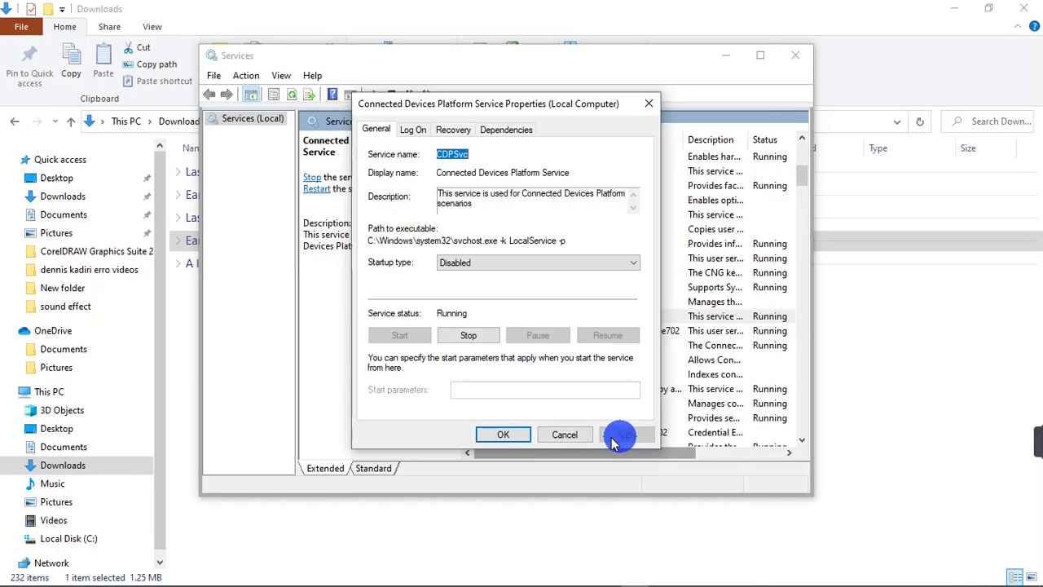
click(495, 434)
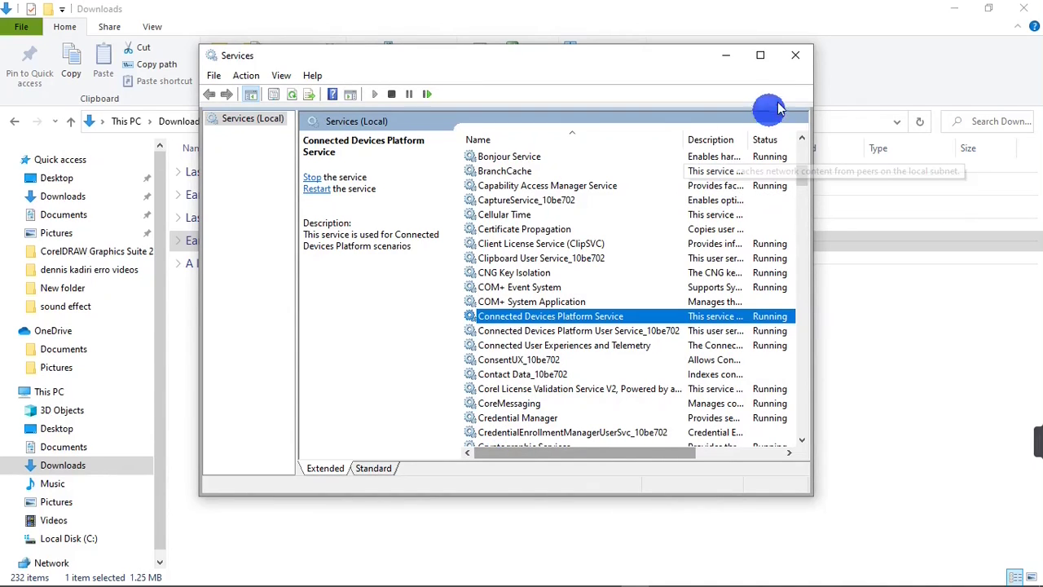
Close the Services window to return to the Downloads folder
click(800, 57)
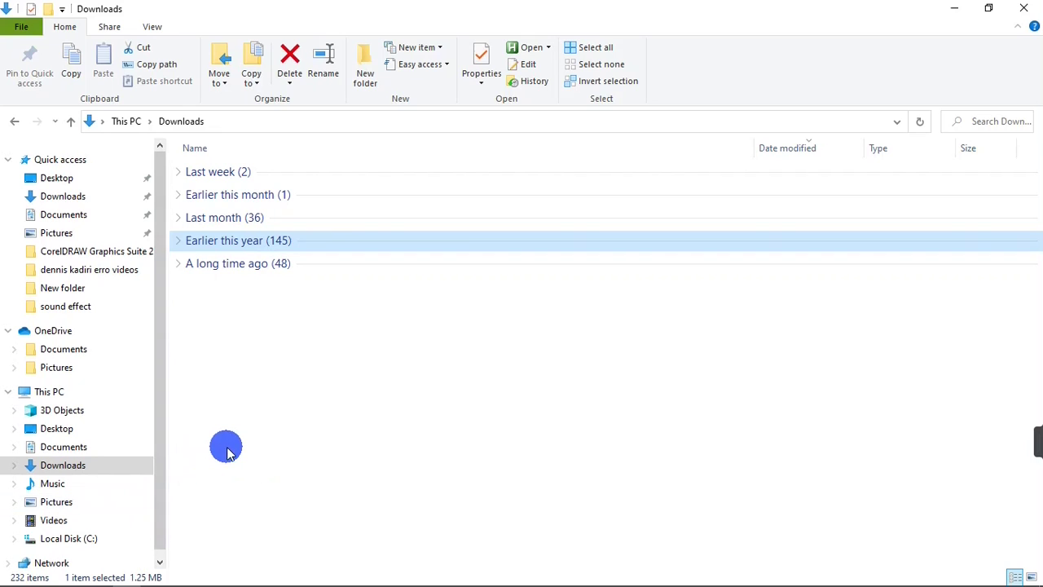
Search for 'file explore', open File Explorer on This PC and select Local Disk (C:)
mouse_move(214, 582)
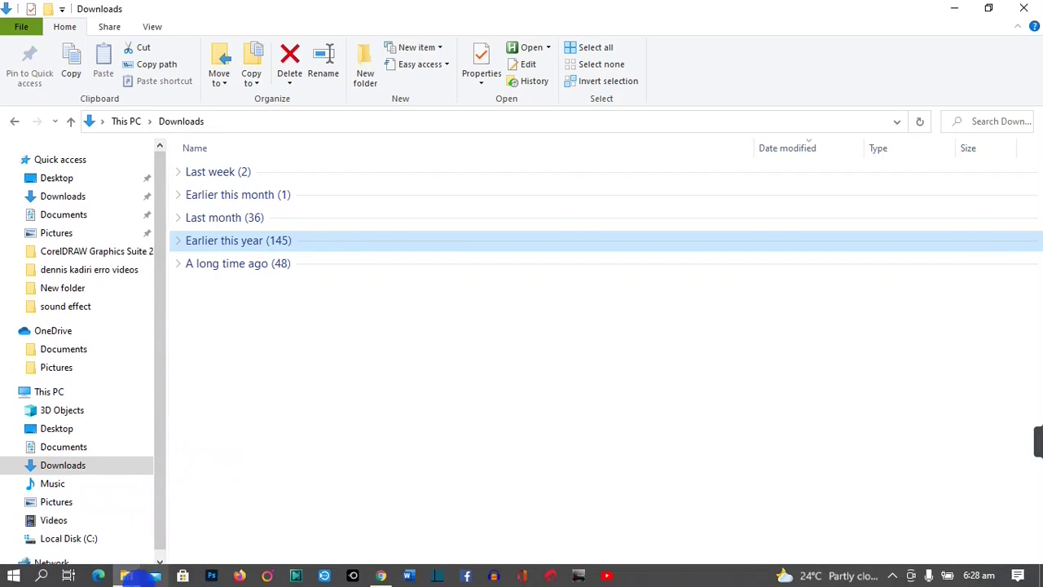
click(43, 576)
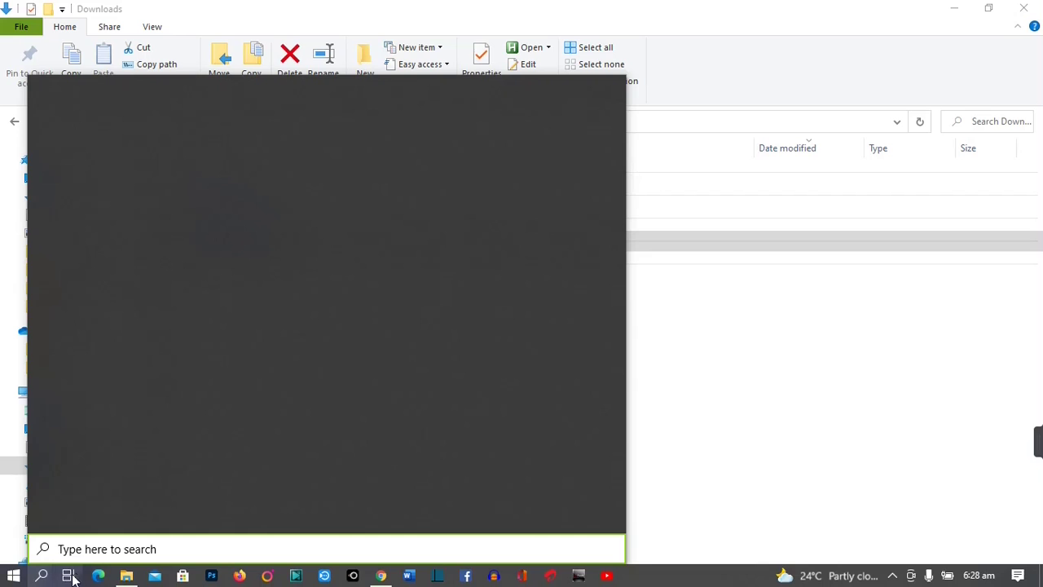
text(dilw)
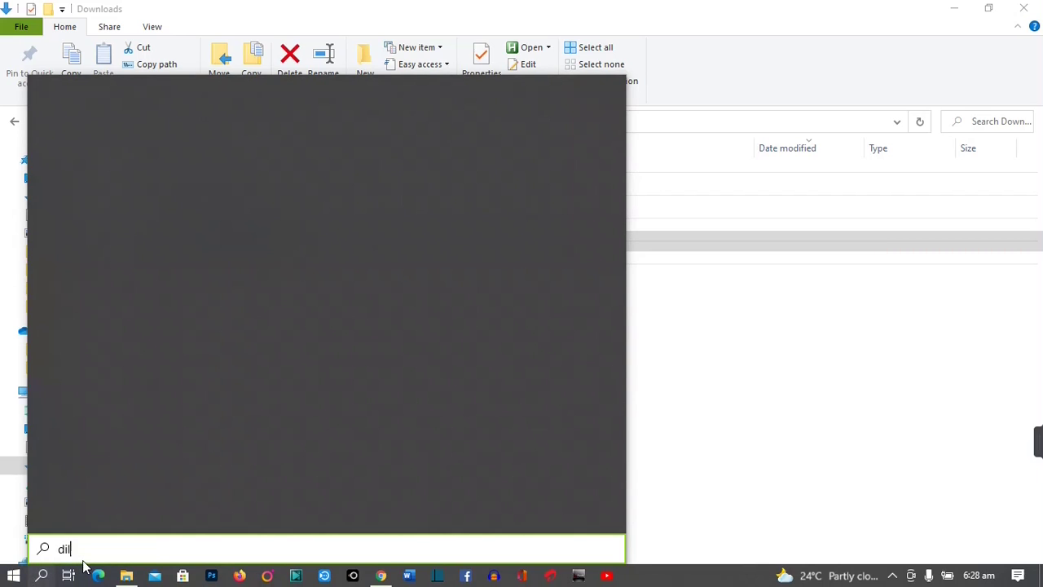
key(BackSpace)
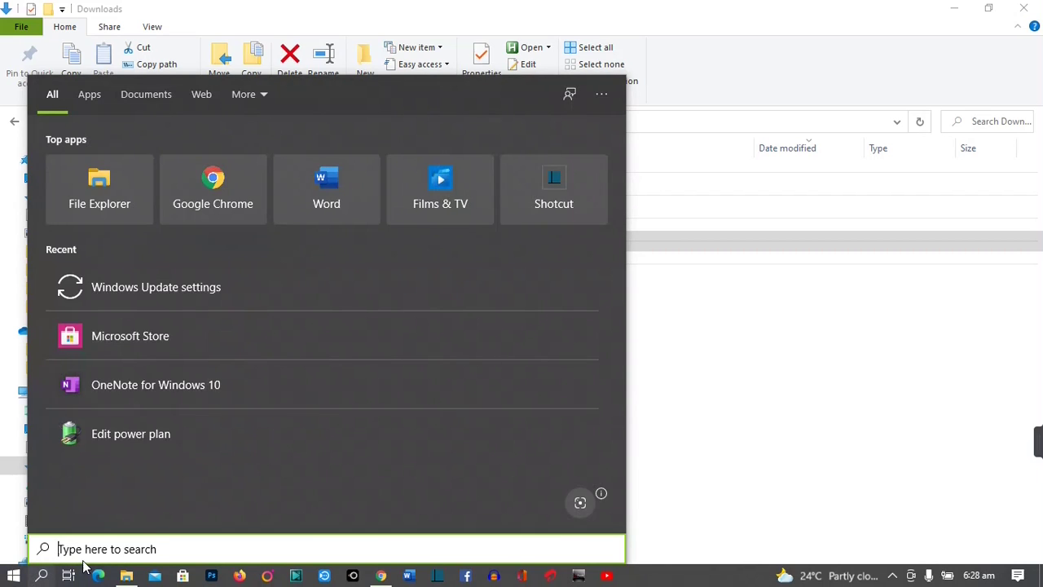
text(file explore)
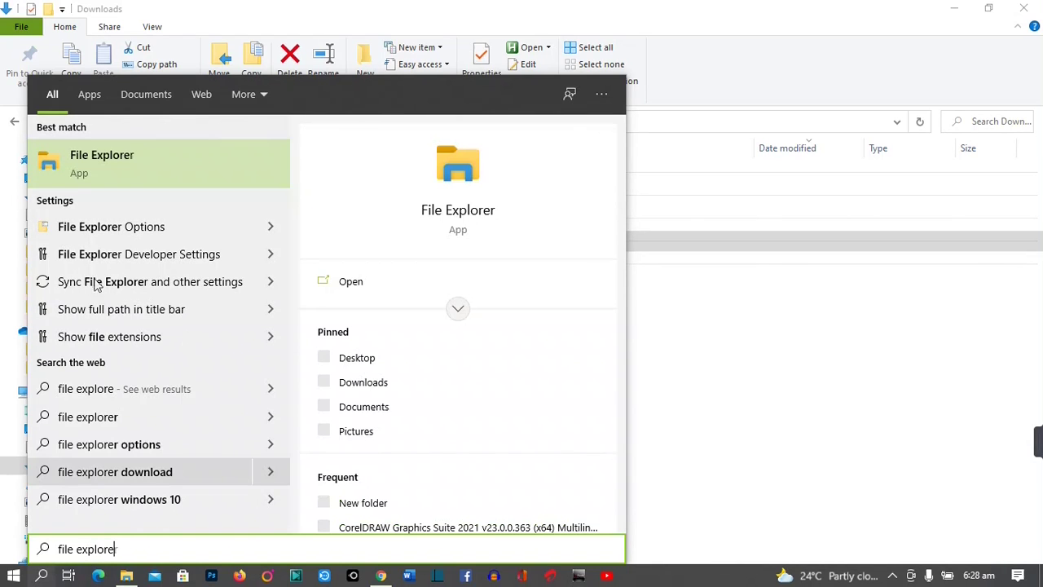
click(154, 173)
click(72, 449)
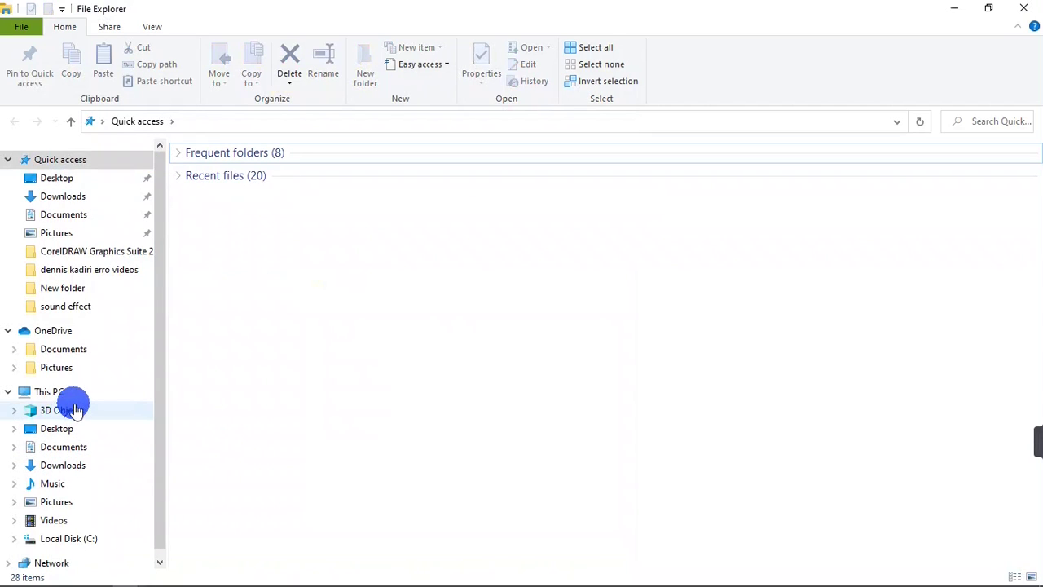
click(90, 396)
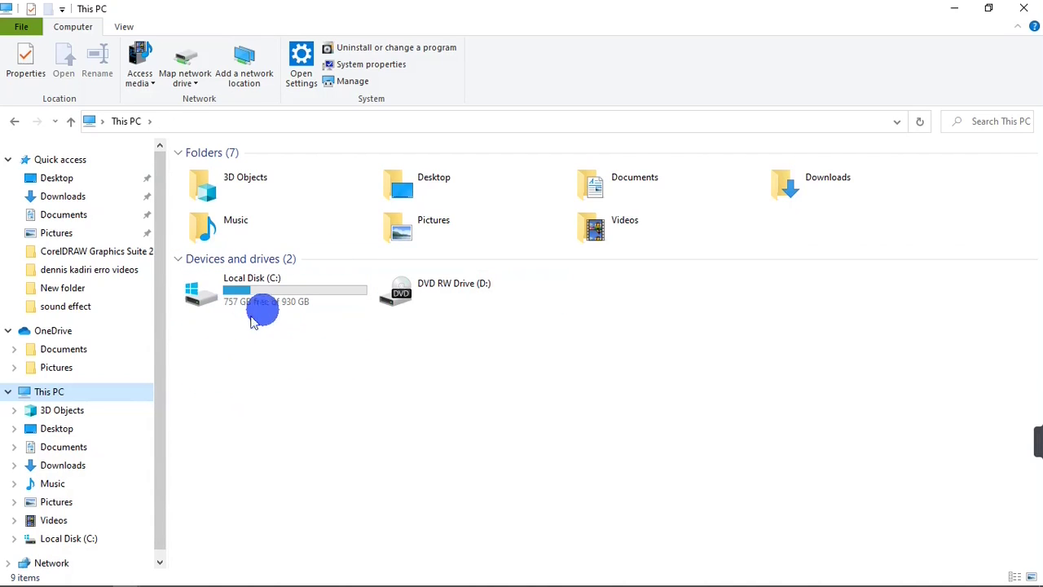
click(228, 298)
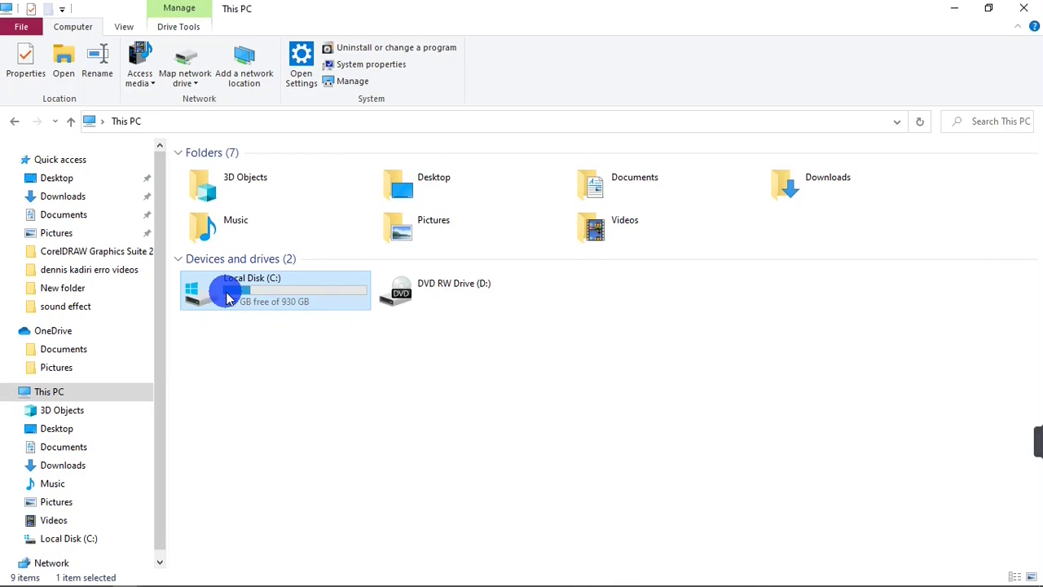
Open Local Disk (C:) Properties on its Tools tab and move the dialog up-right
right_click(227, 295)
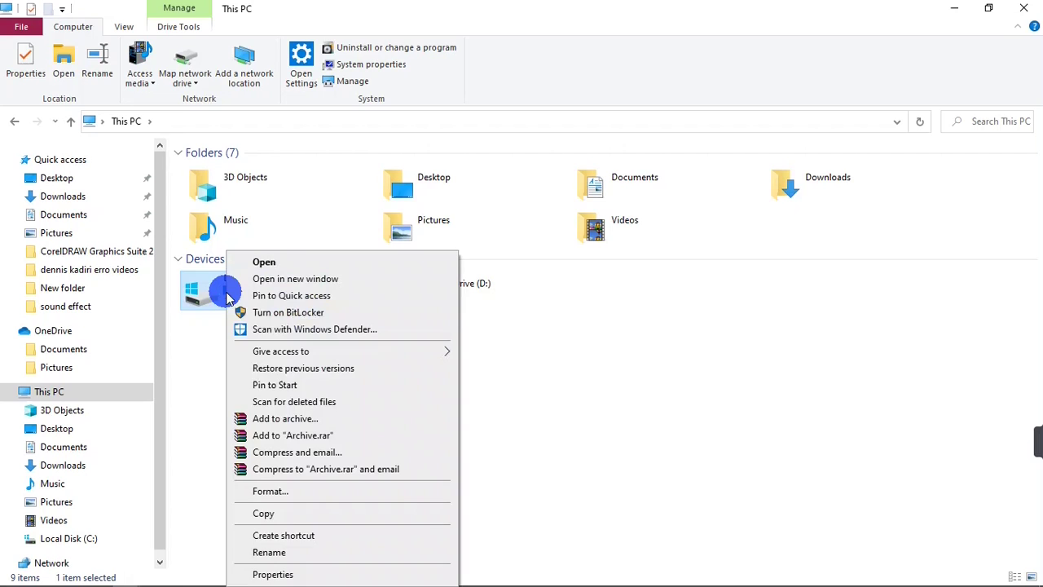
click(274, 574)
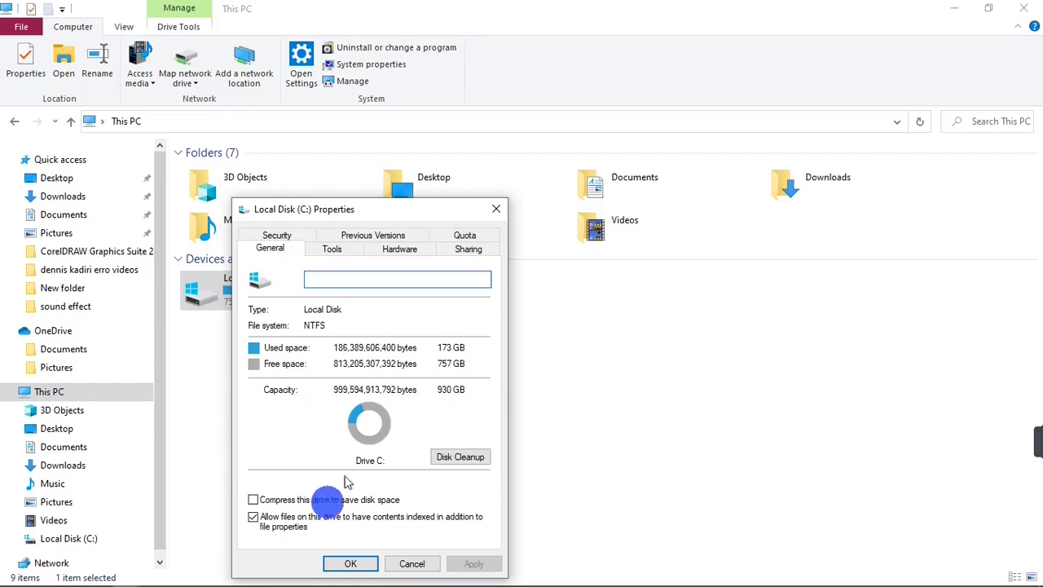
click(334, 252)
drag(367, 216, 471, 140)
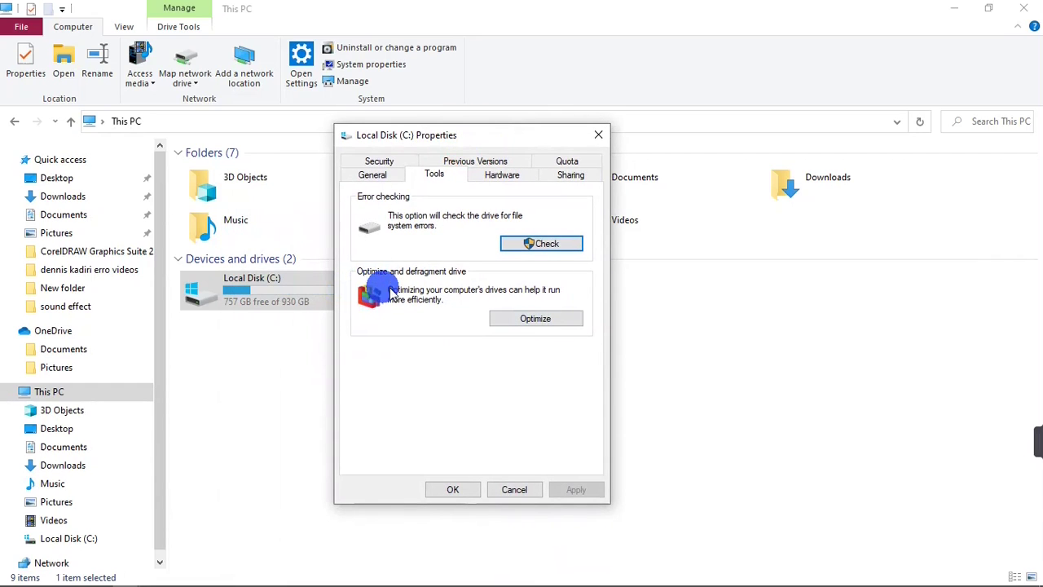
Uncheck 'Run on a schedule (recommended)' in Optimize Drives, confirm, and close the tool
click(537, 322)
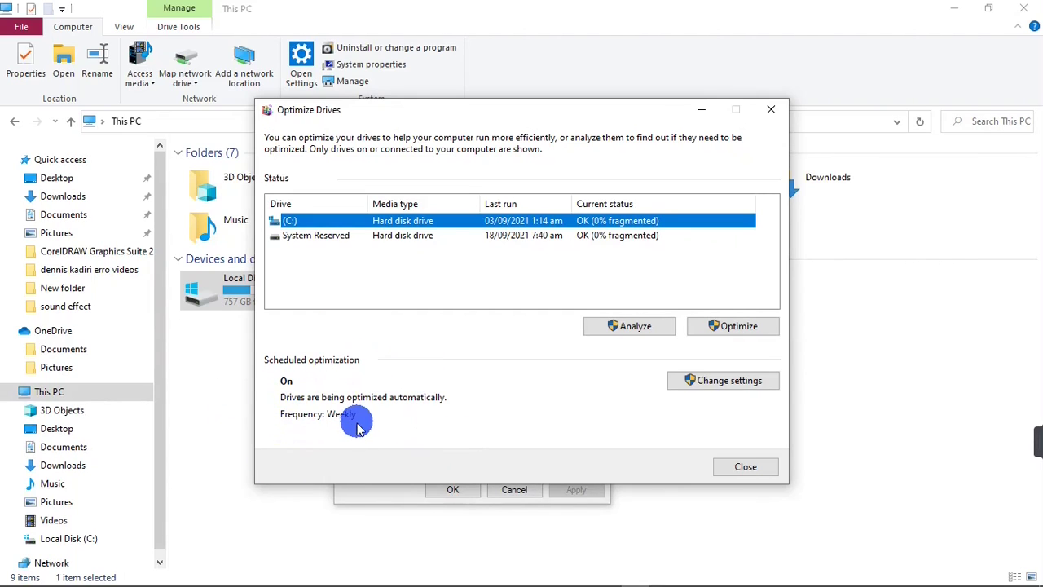
click(731, 392)
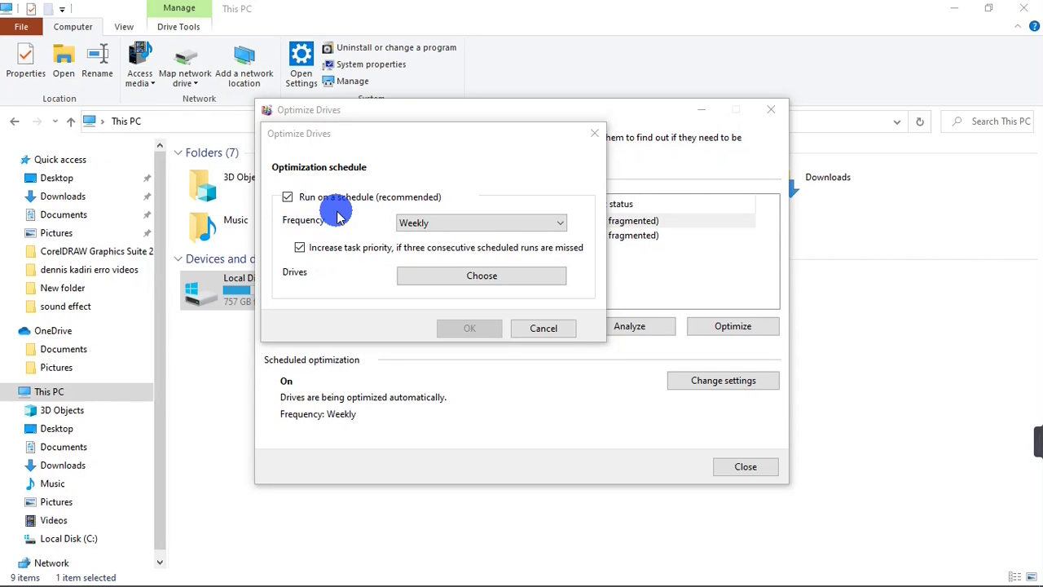
click(288, 198)
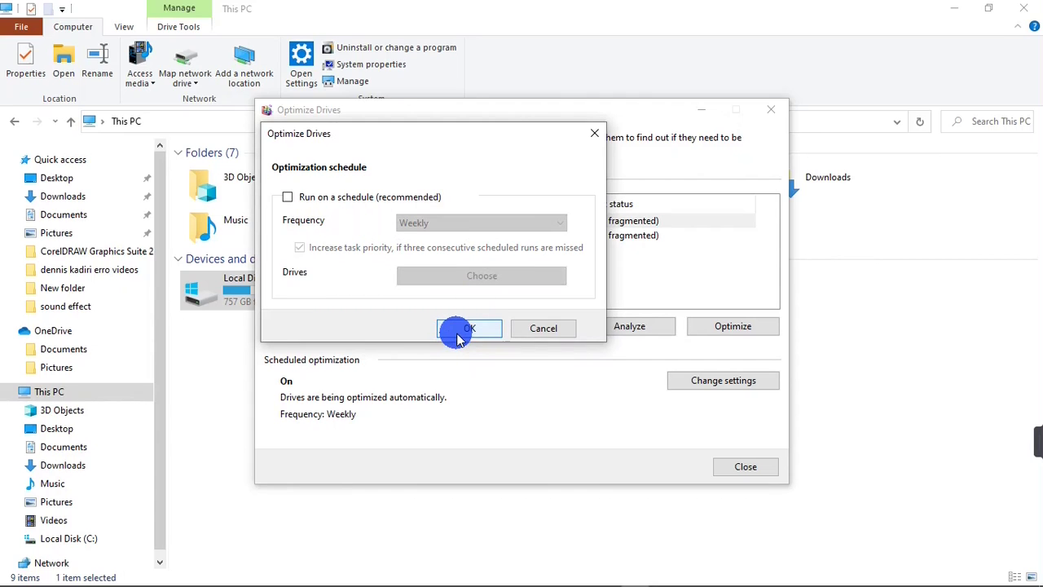
click(460, 330)
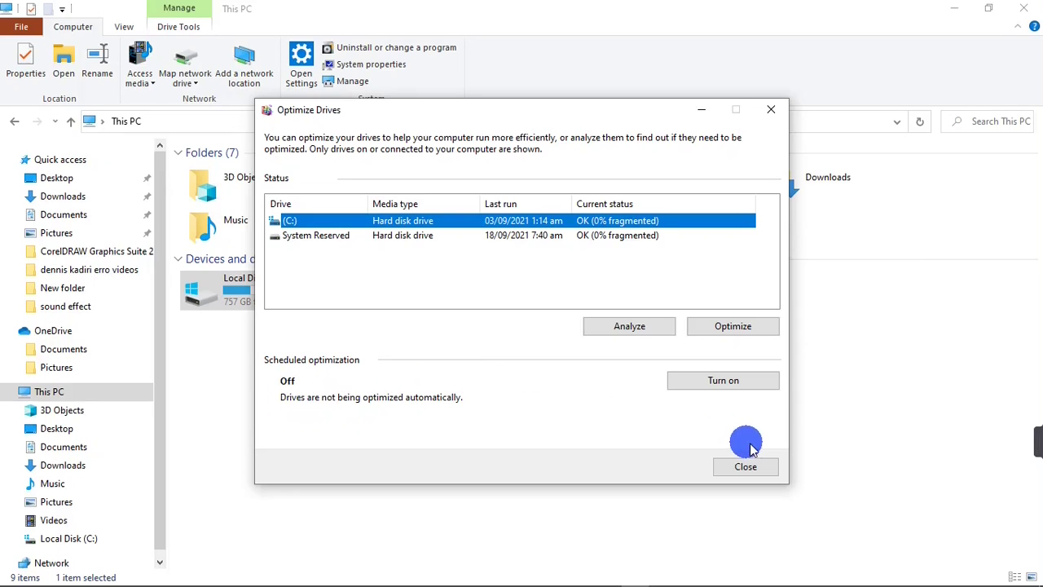
click(743, 467)
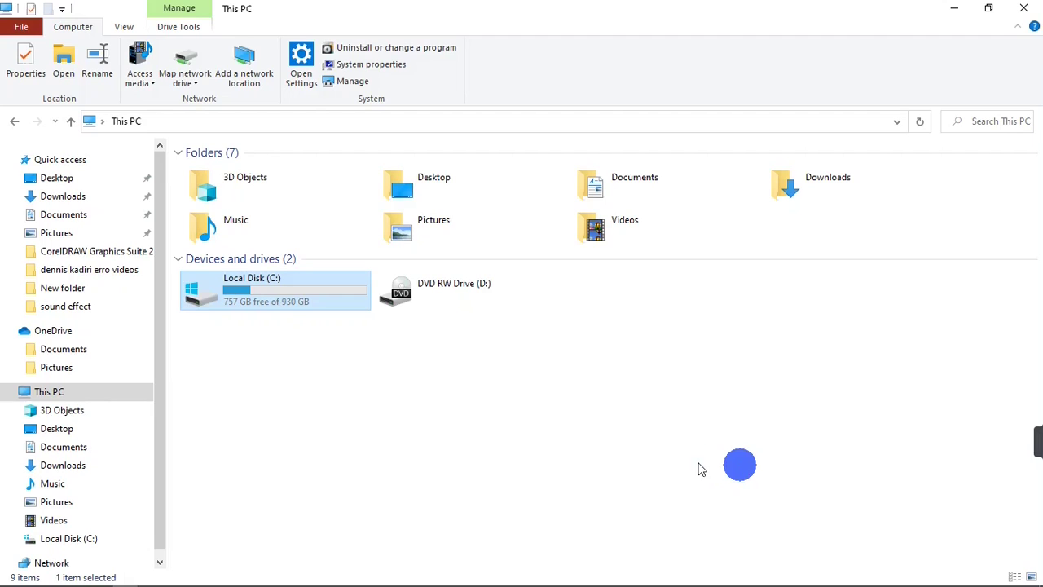
Search Windows for 'update' and open Windows Update settings
mouse_move(331, 578)
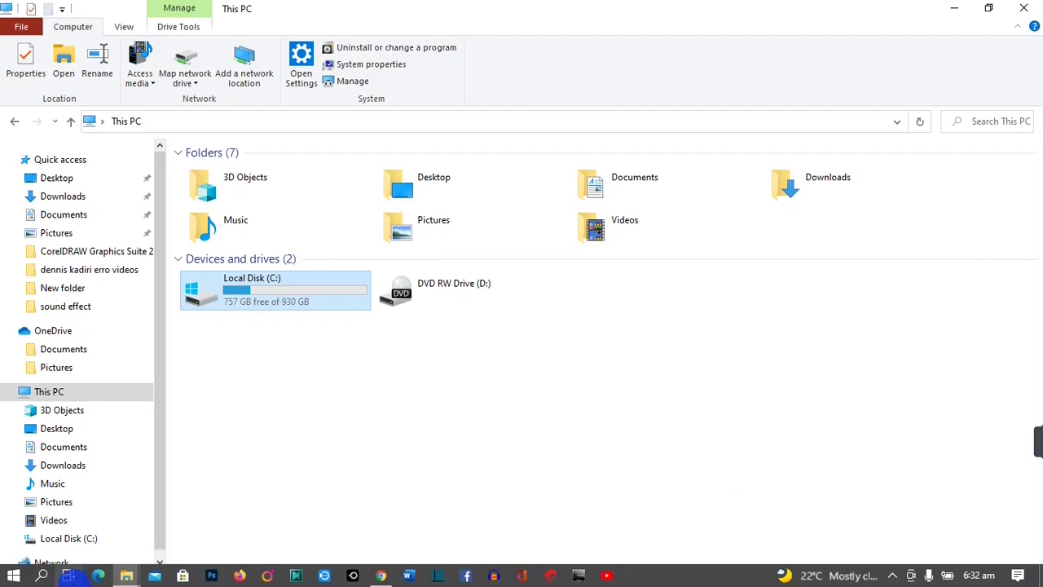
click(41, 575)
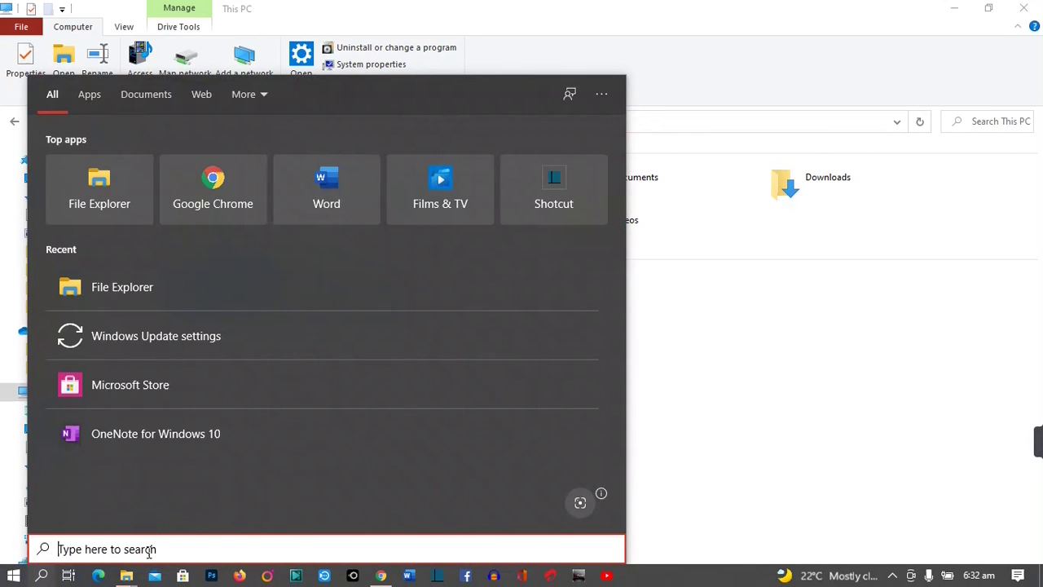
text(update)
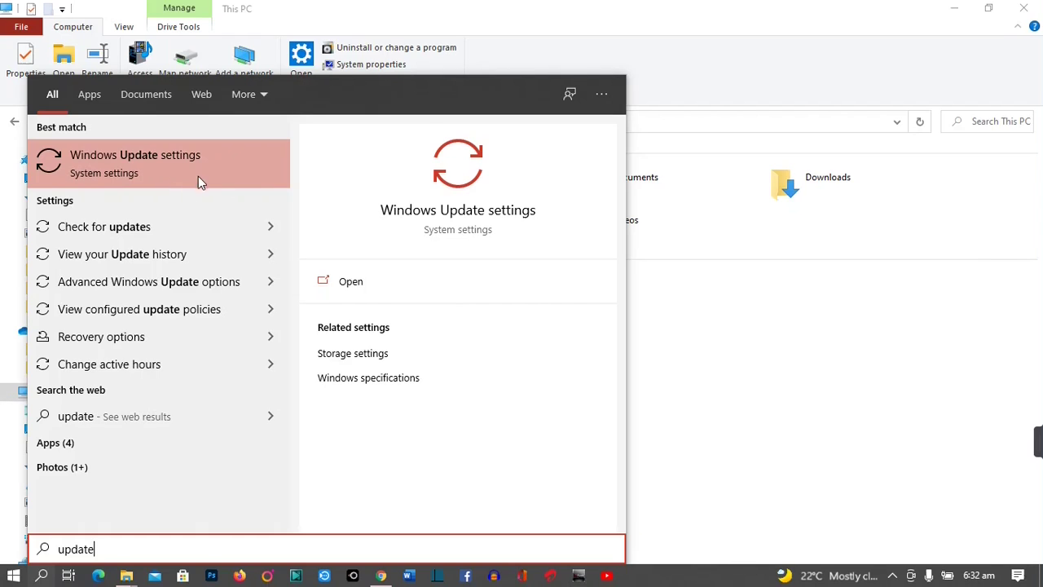
click(359, 284)
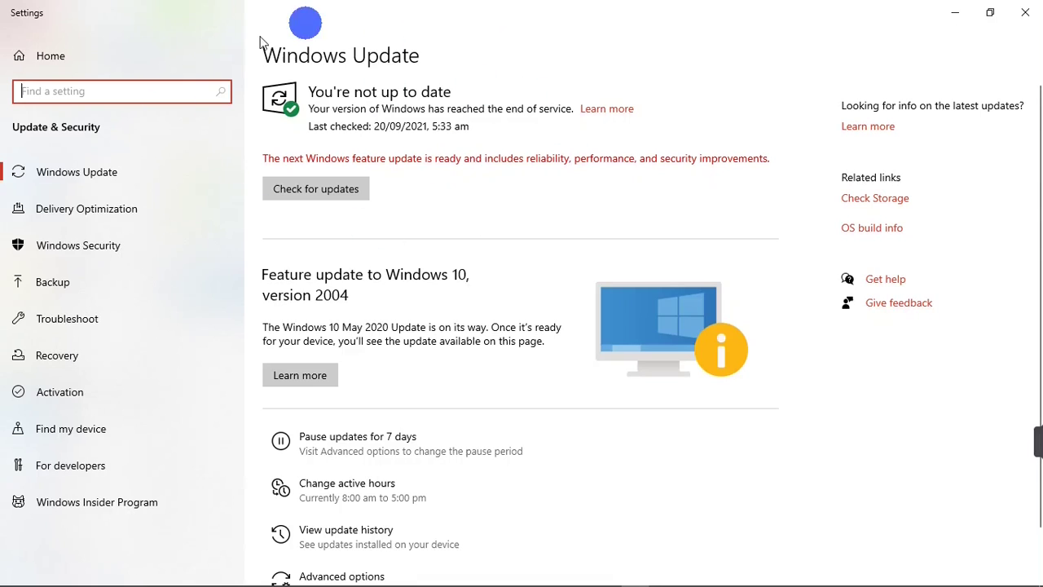
Start a Windows Update check, then minimize Settings to reveal This PC
click(305, 204)
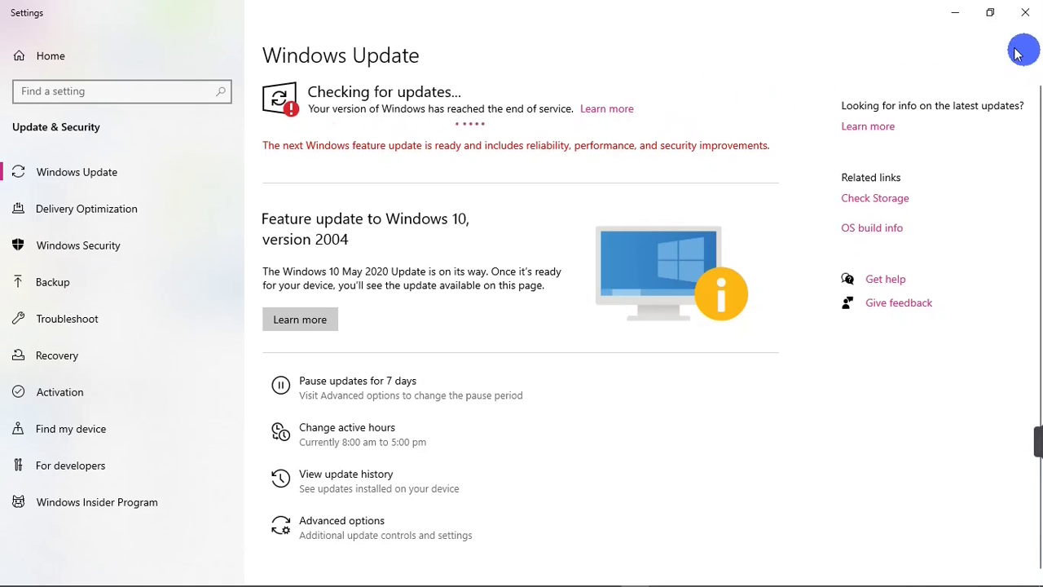
click(955, 16)
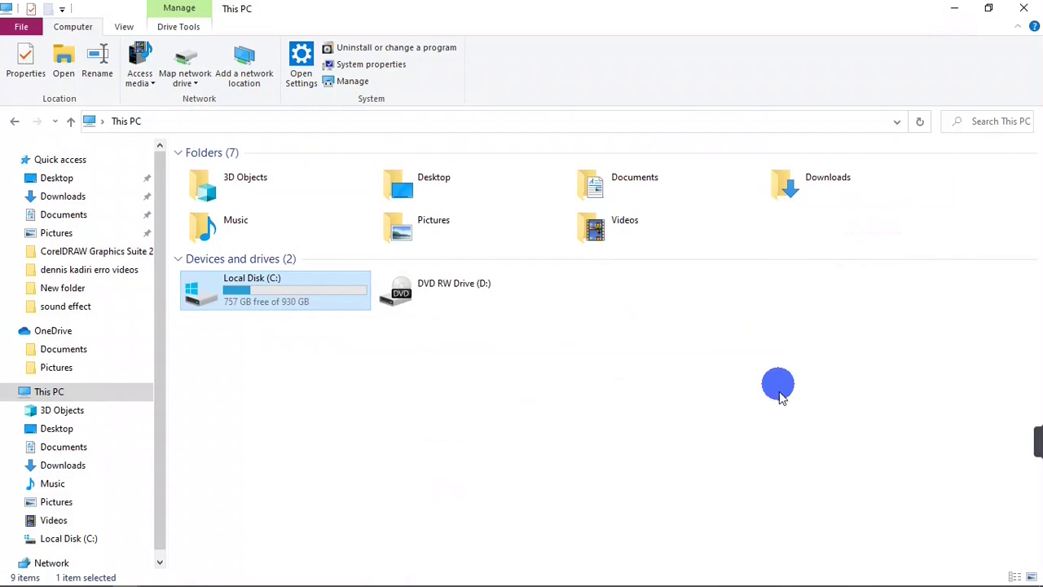
Open Task Manager from the taskbar on its Startup tab and select the Registration entry
mouse_move(668, 575)
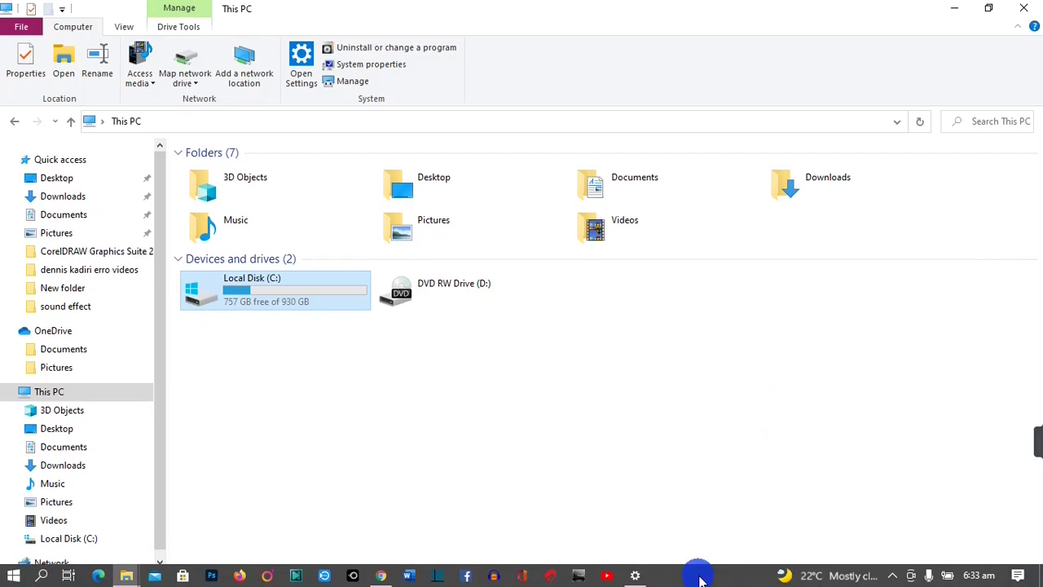
right_click(699, 576)
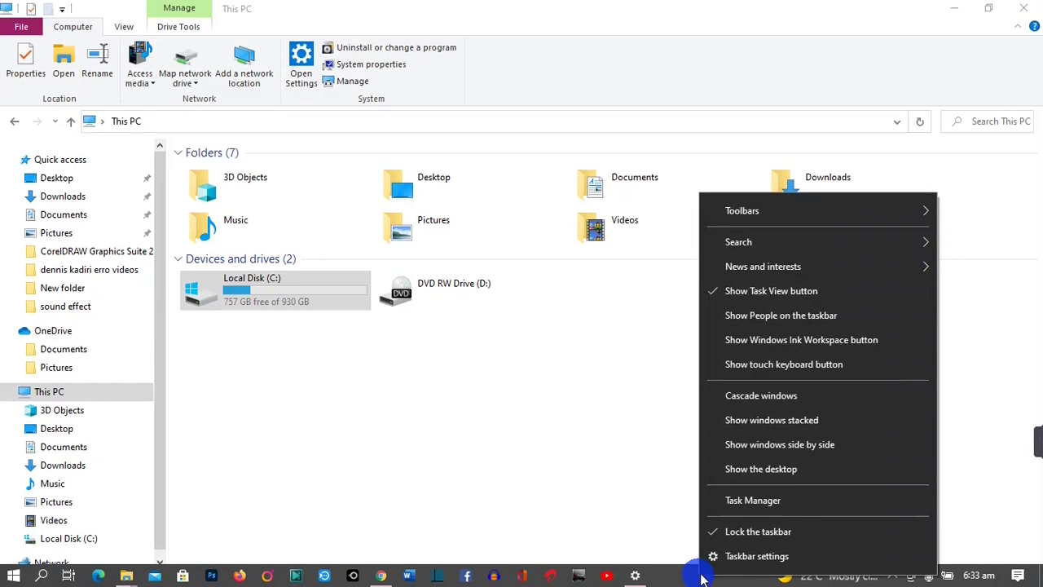
click(781, 509)
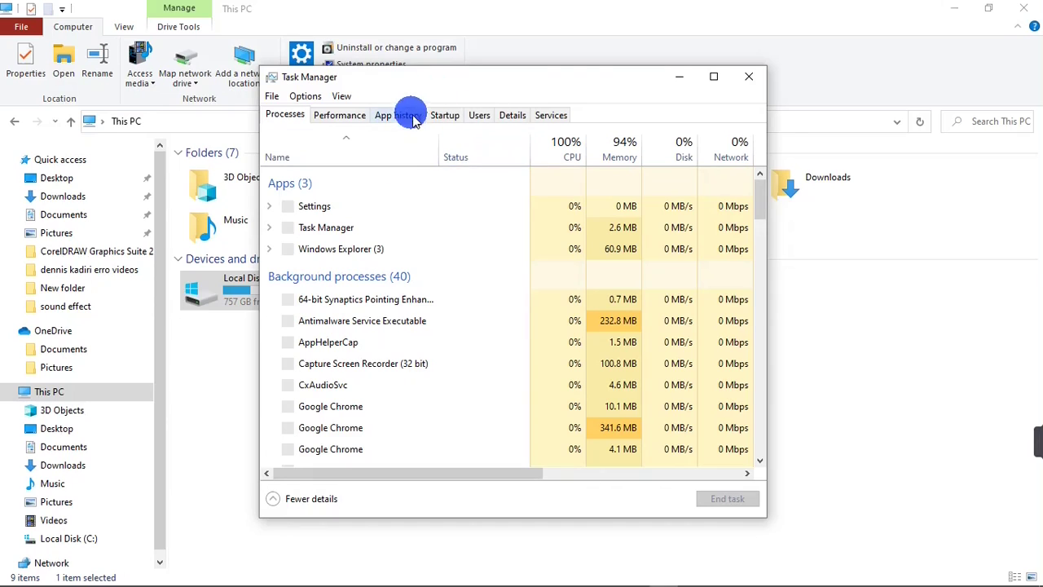
click(448, 124)
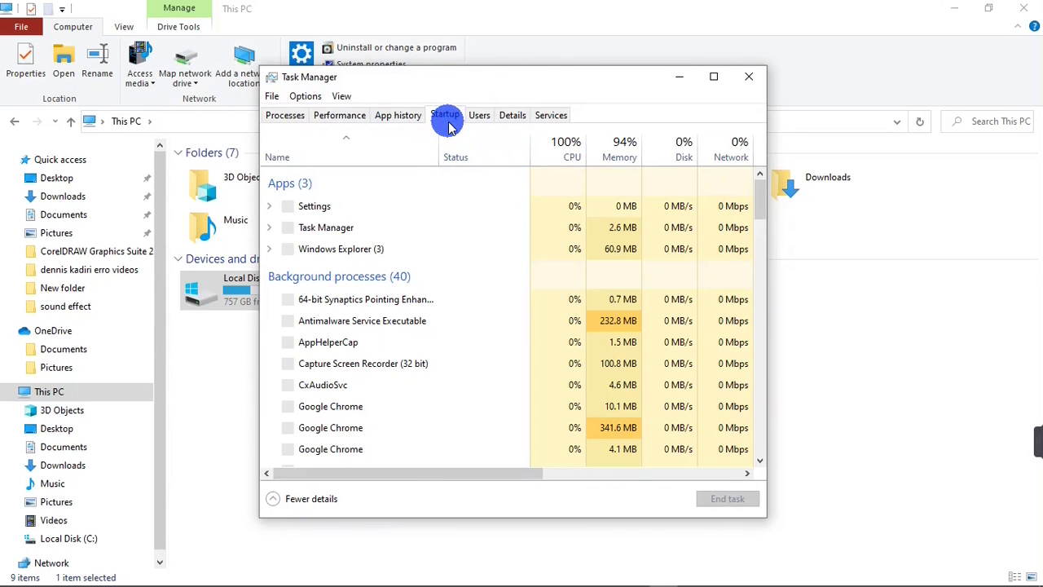
click(567, 358)
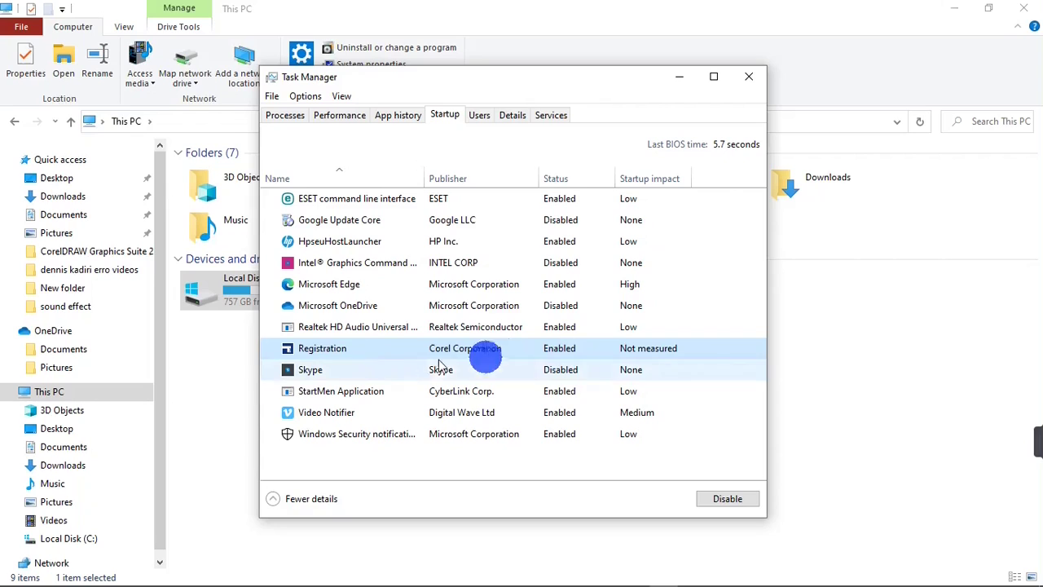
Disable the Corel Corporation Registration entry in the startup list
right_click(548, 352)
click(590, 360)
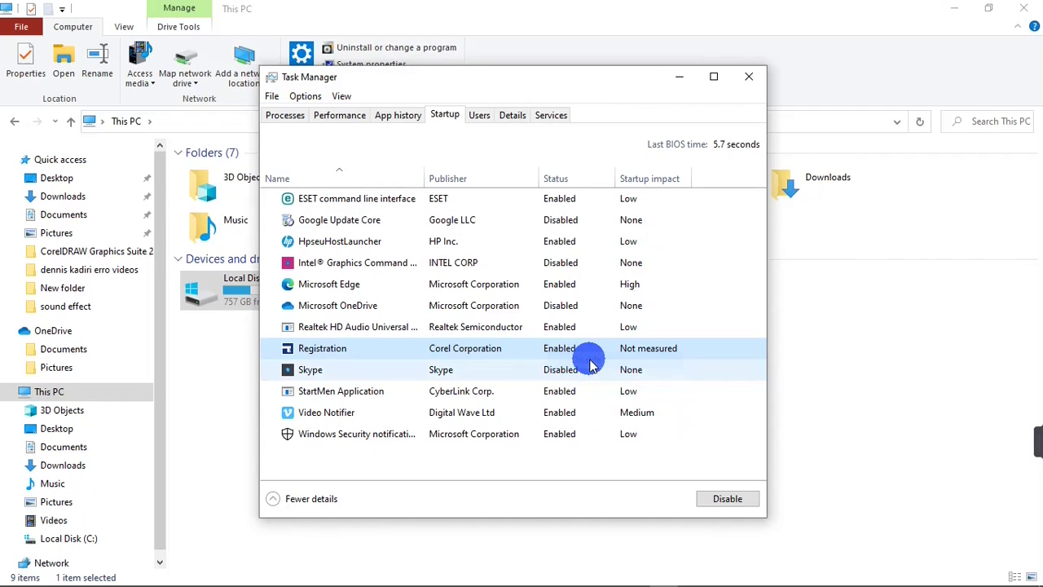